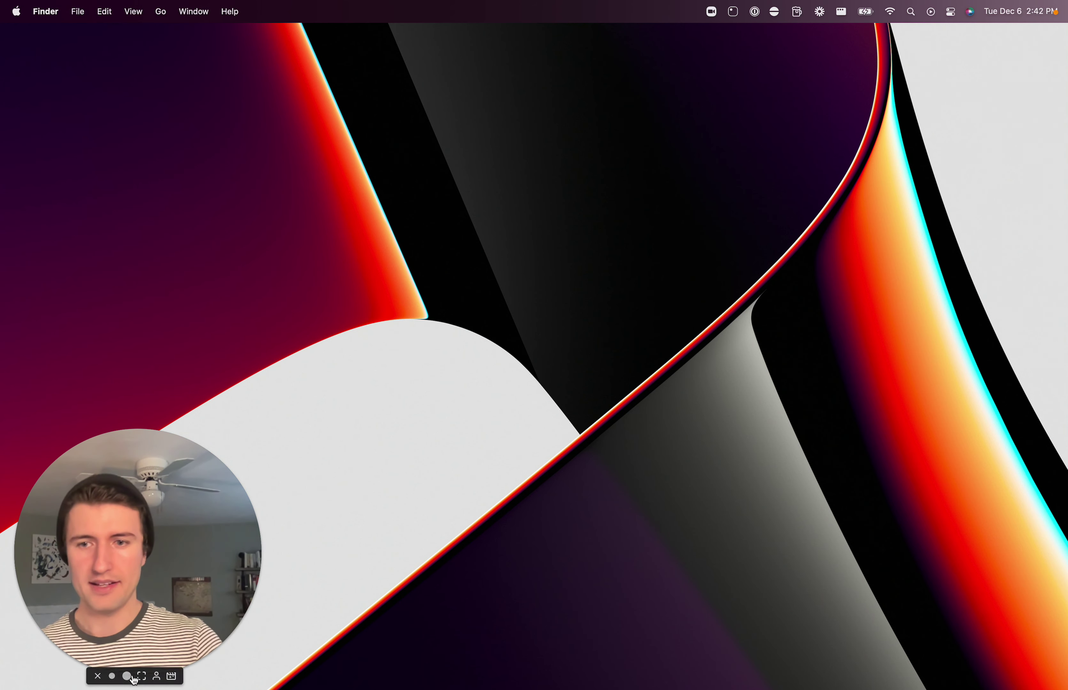
Switch to Voiceflow with the Voiceflow Banking project
{"action": "left_click", "coordinate": [112, 675]}
{"action": "mouse_move", "coordinate": [162, 689]}
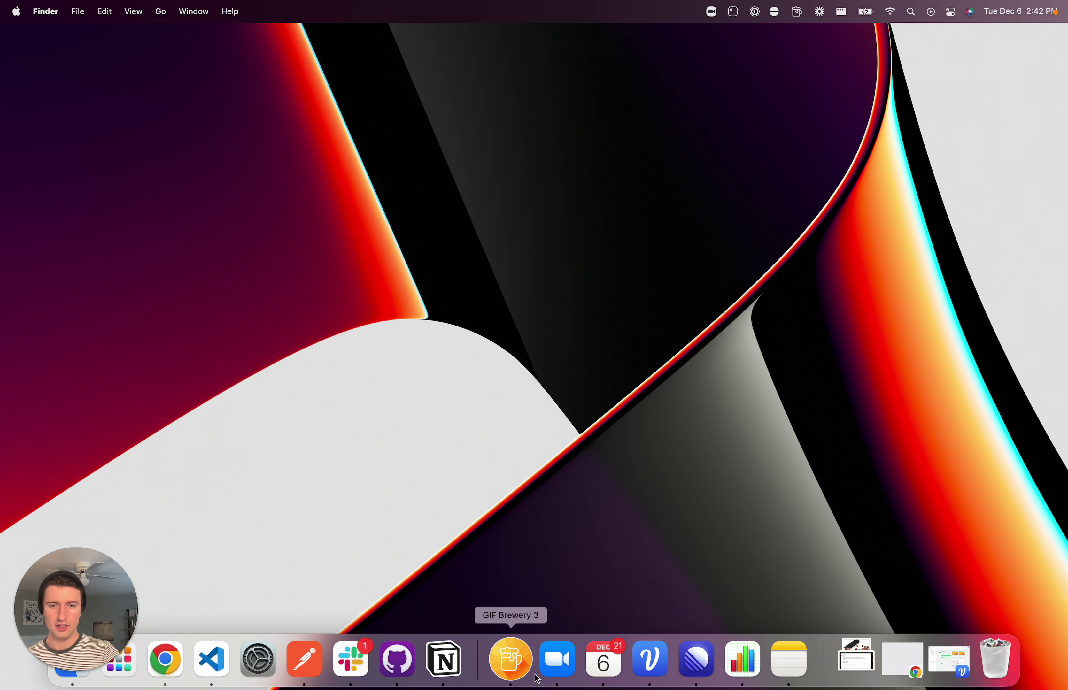
{"action": "left_click", "coordinate": [659, 659]}
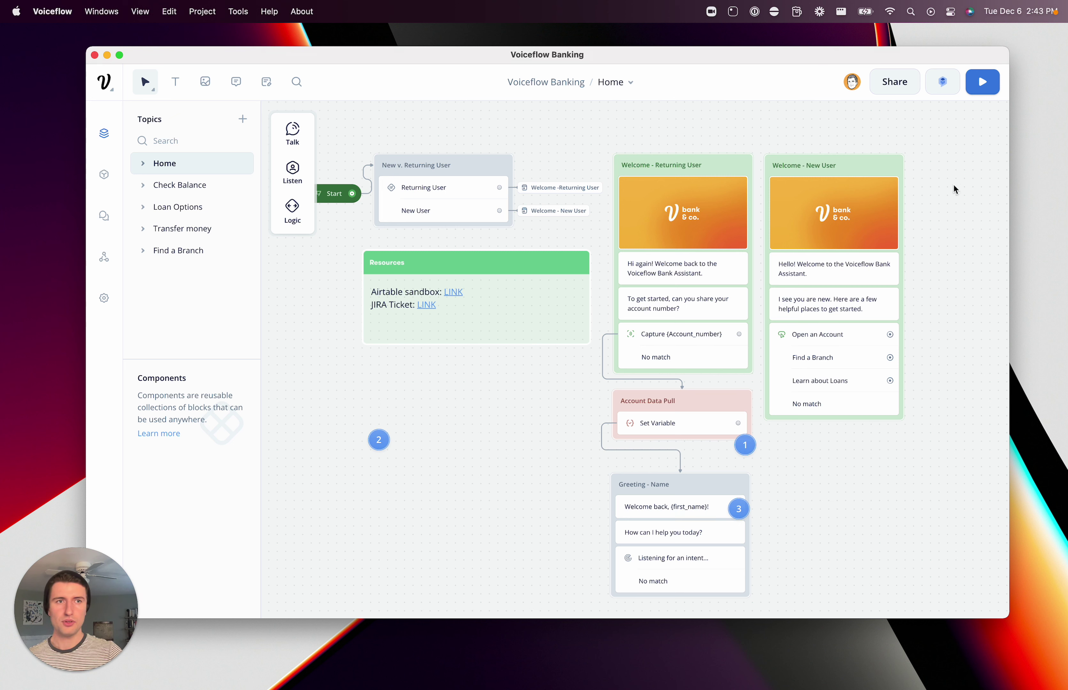
Run a test of the banking assistant prototype, answer with the customer's account number, and return to the designer
{"action": "left_click", "coordinate": [983, 85]}
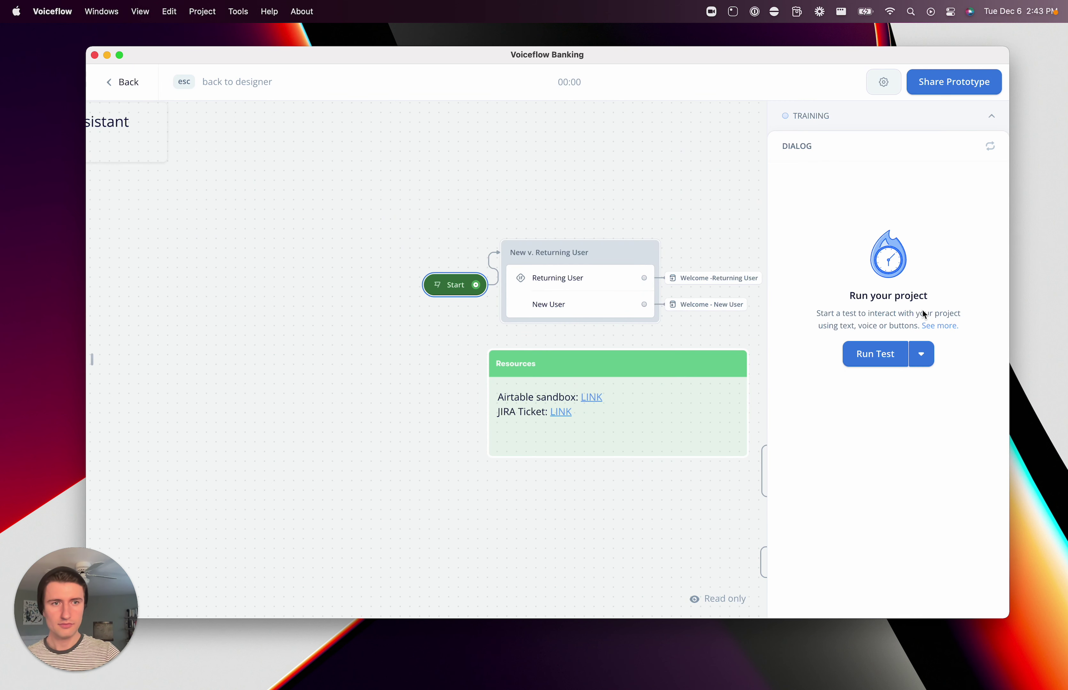
{"action": "left_click", "coordinate": [880, 359]}
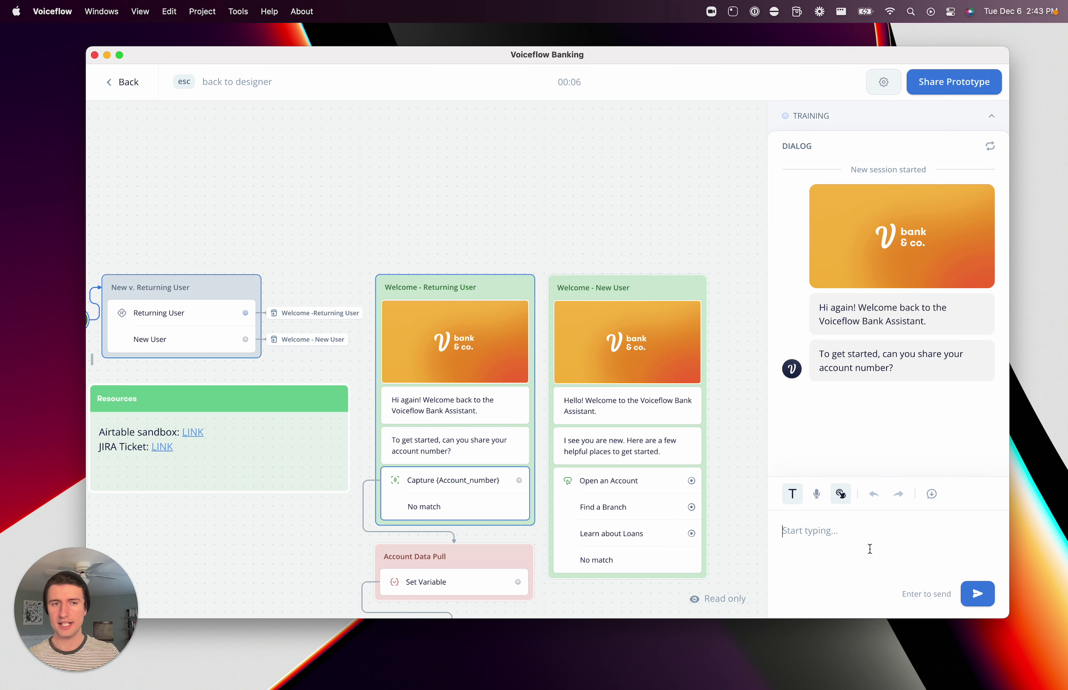
{"action": "type", "text": "1234"}
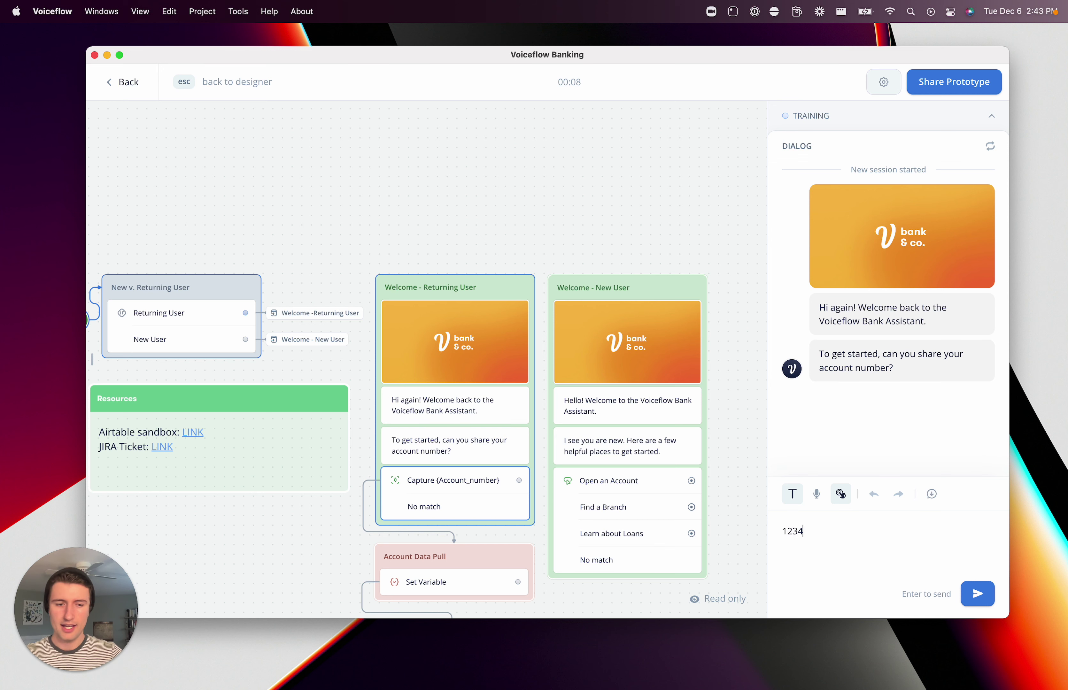
{"action": "key", "text": "Return"}
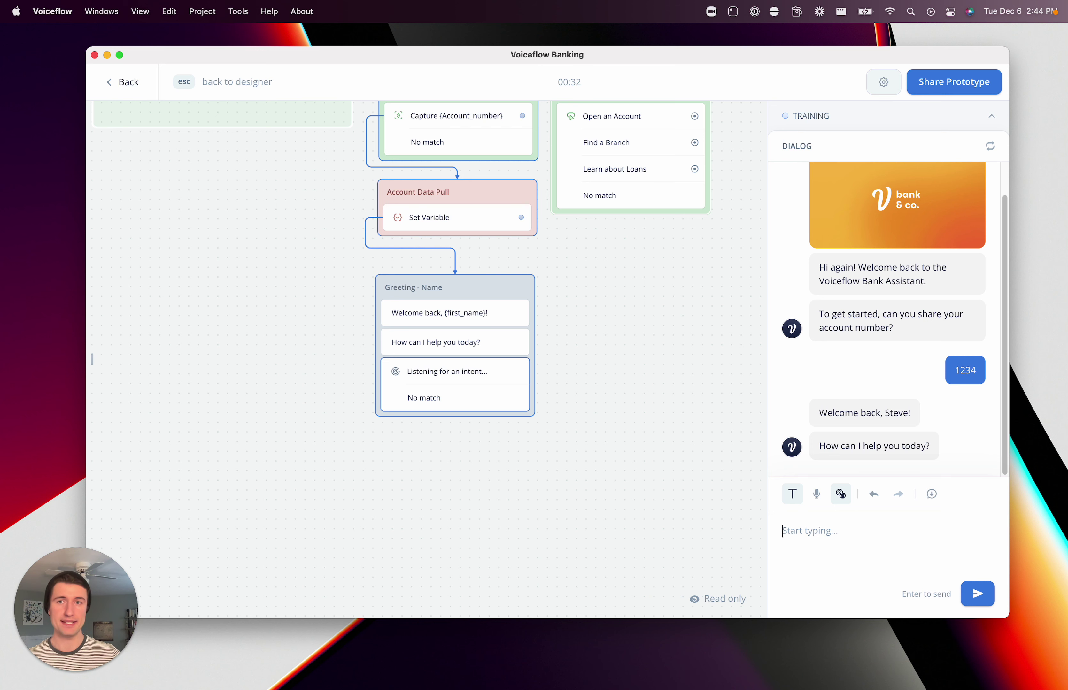
{"action": "left_click", "coordinate": [129, 82]}
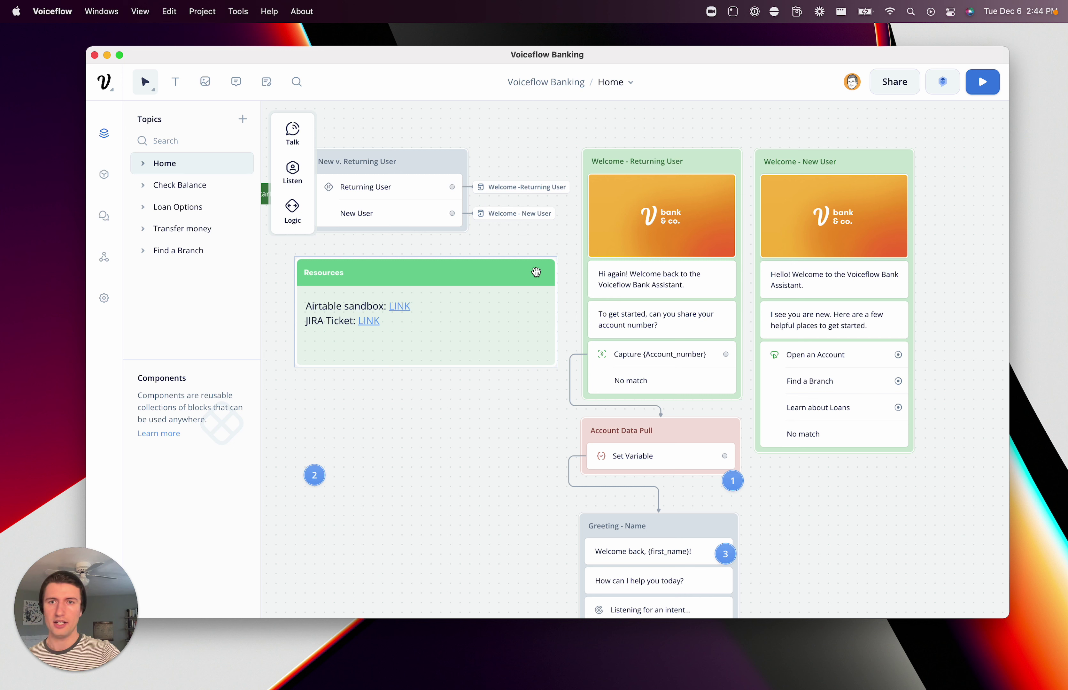
Search the project for "trans", open the transfer_money intent and review its utterances and required entities
{"action": "key", "text": "super+f"}
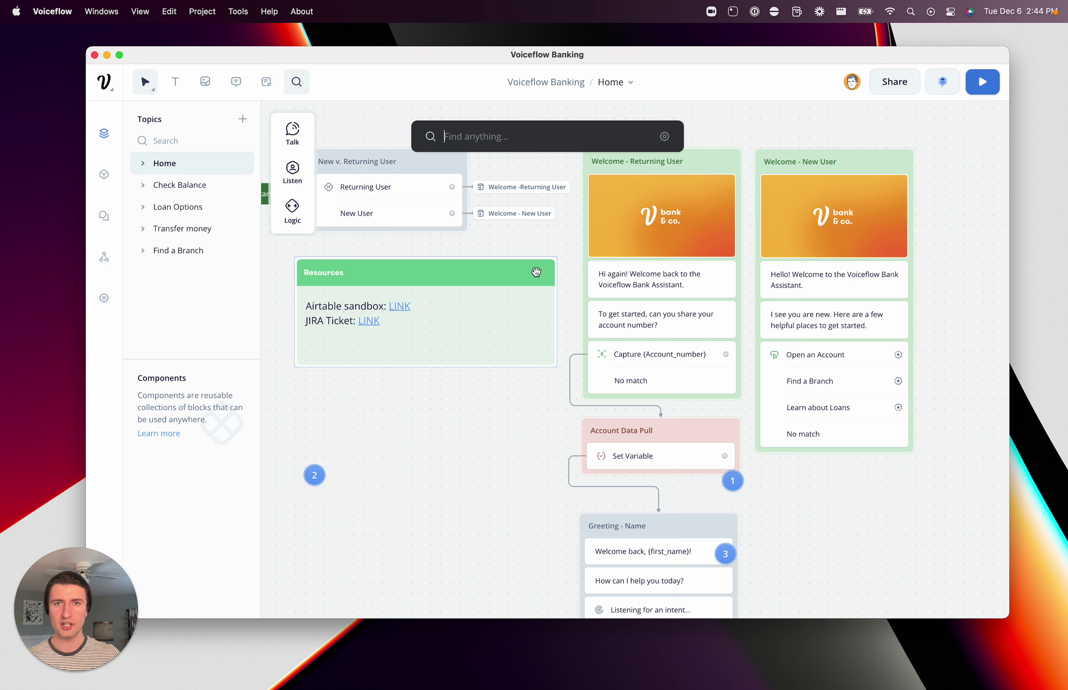
{"action": "type", "text": "tra"}
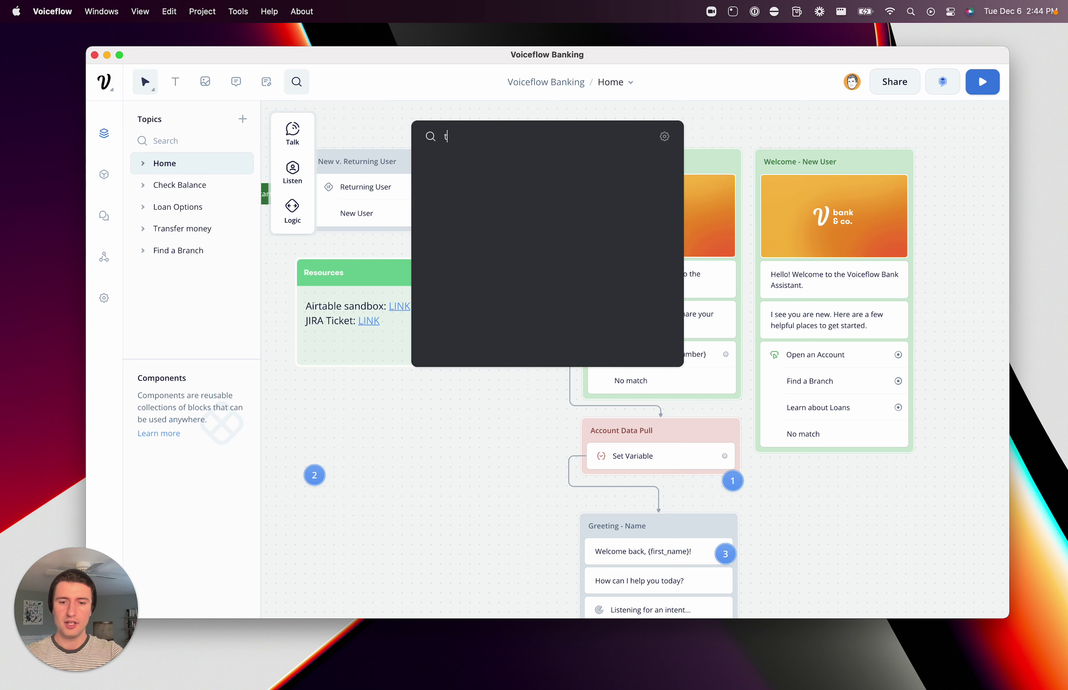
{"action": "key", "text": "BackSpace"}
{"action": "key", "text": "BackSpace"}
{"action": "type", "text": "rans"}
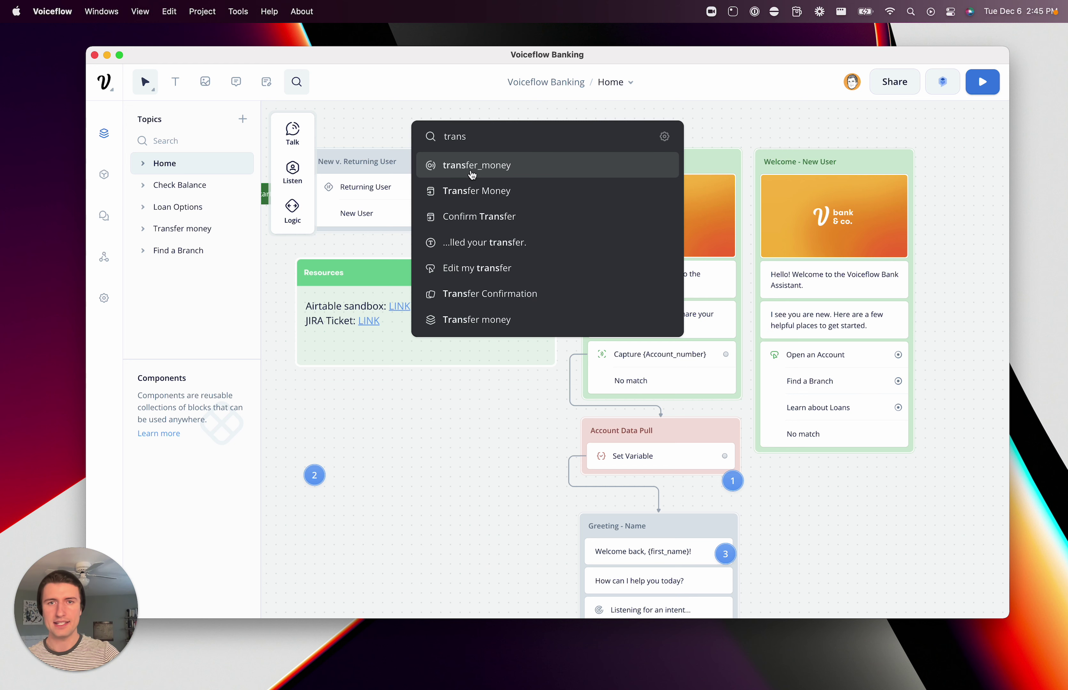
{"action": "left_click", "coordinate": [548, 168]}
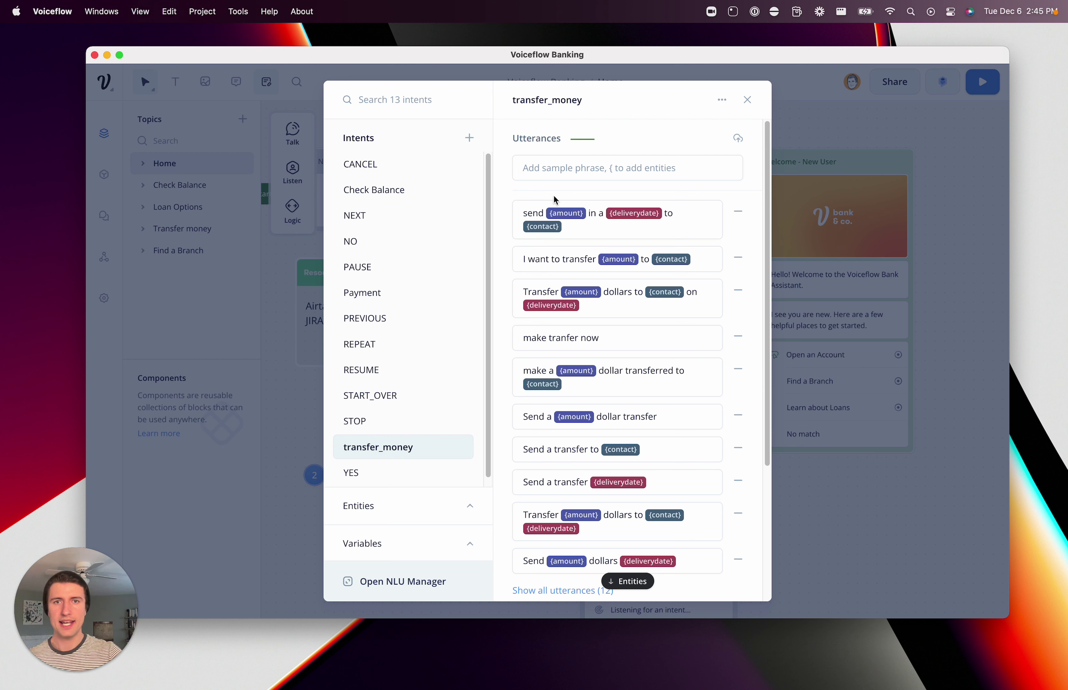
{"action": "scroll", "coordinate": [556, 201], "scroll_direction": "down", "scroll_amount": 5}
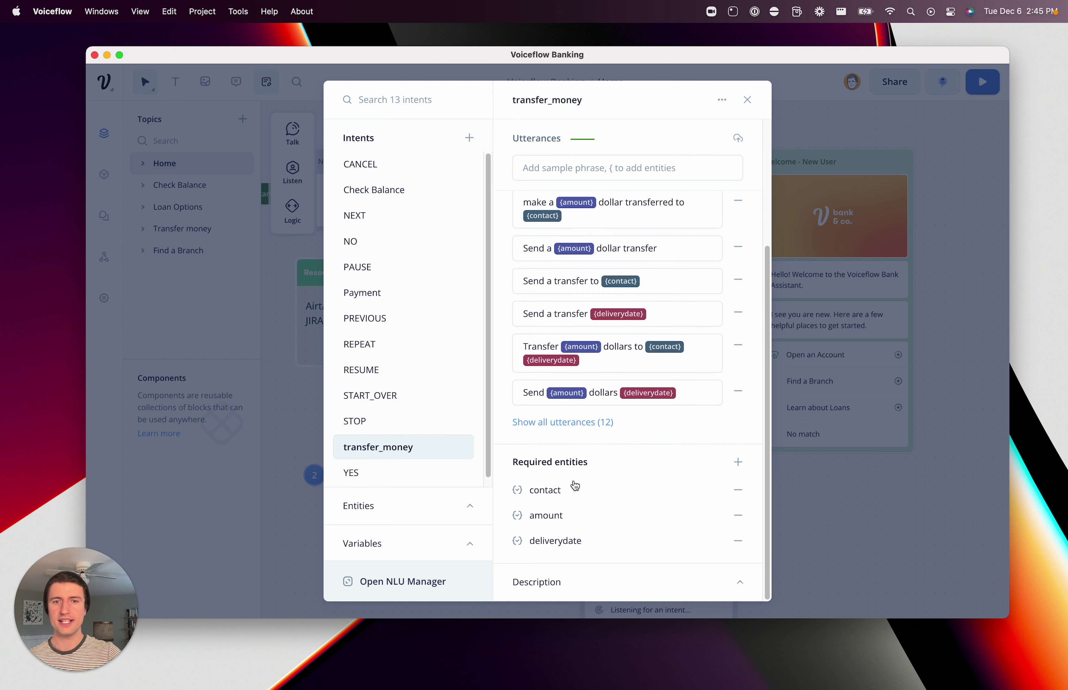
{"action": "scroll", "coordinate": [596, 476], "scroll_direction": "up", "scroll_amount": 4}
{"action": "scroll", "coordinate": [596, 476], "scroll_direction": "up", "scroll_amount": 1}
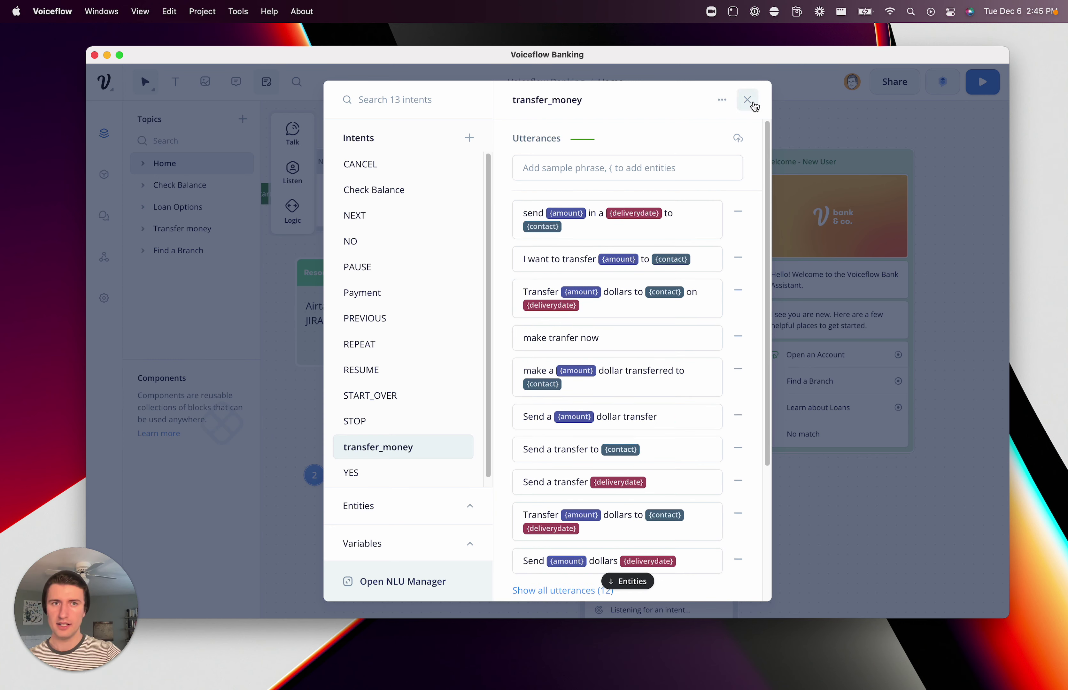
{"action": "left_click", "coordinate": [747, 100]}
Search the project for "trans" again, show the search filter options, and go to the Transfer Money block
{"action": "key", "text": "super+f"}
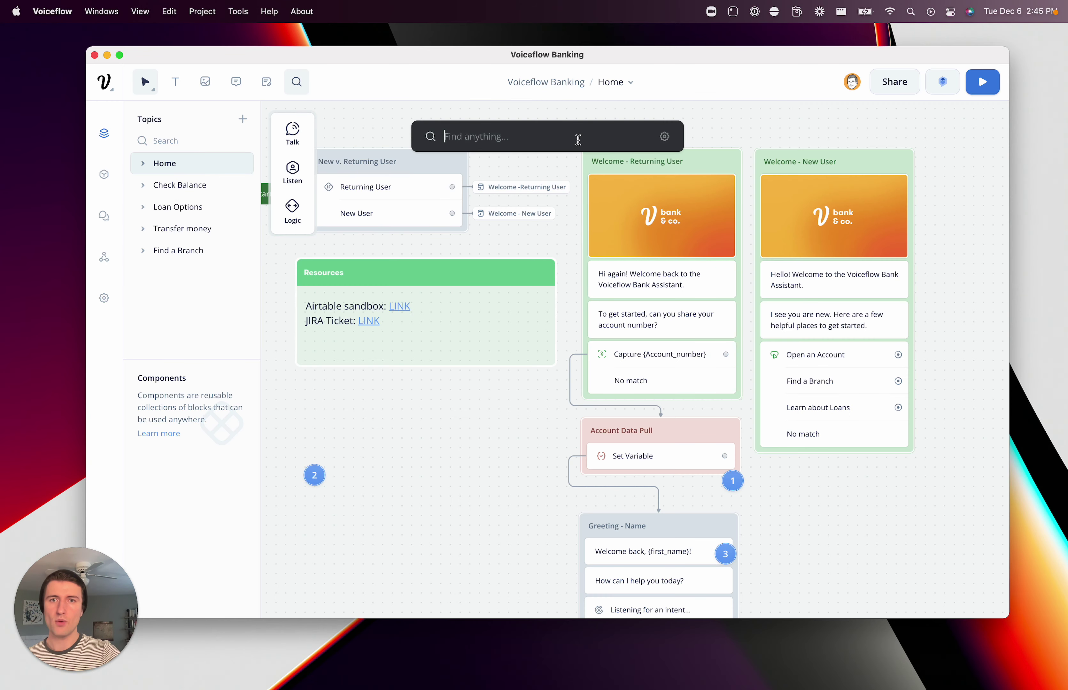
{"action": "type", "text": "trans"}
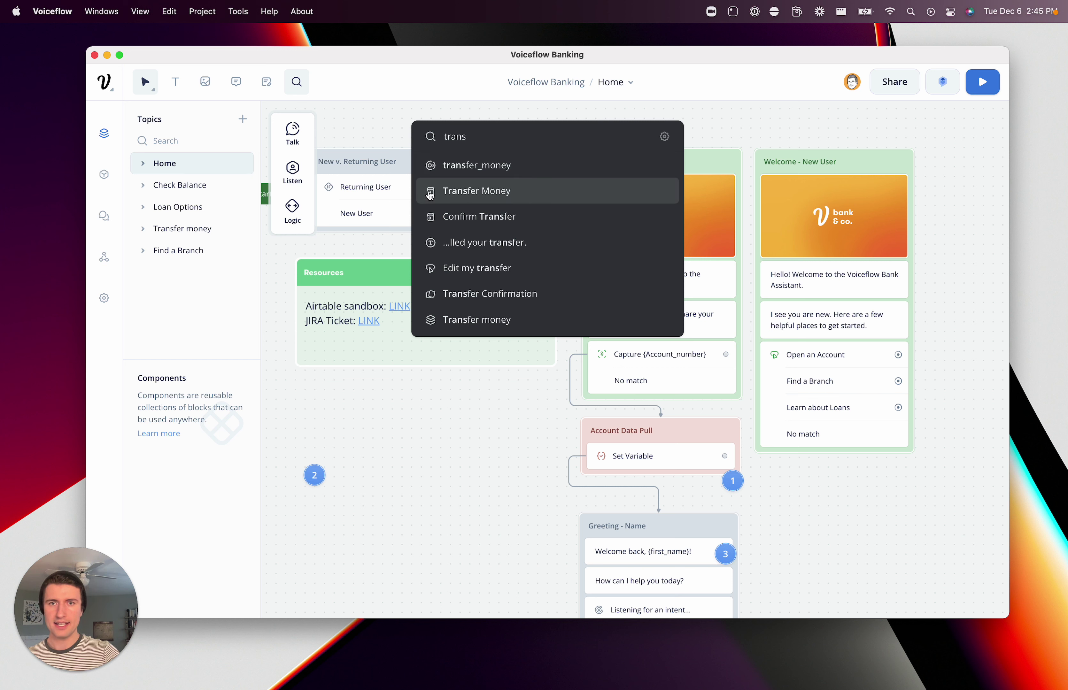
{"action": "left_click", "coordinate": [666, 137]}
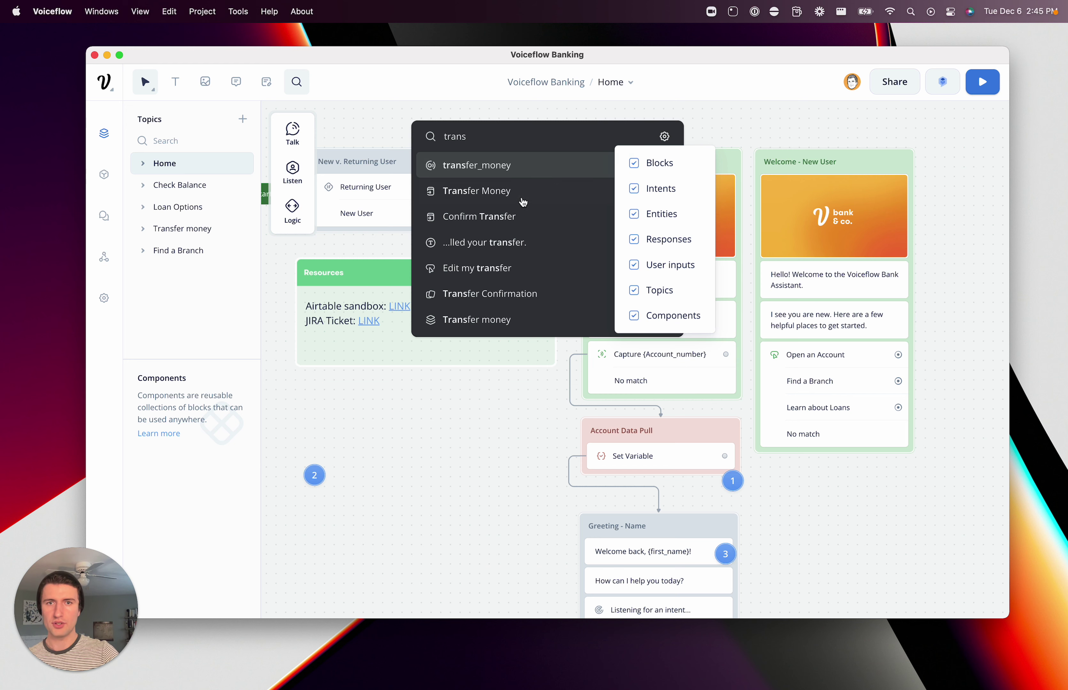
{"action": "left_click", "coordinate": [481, 193]}
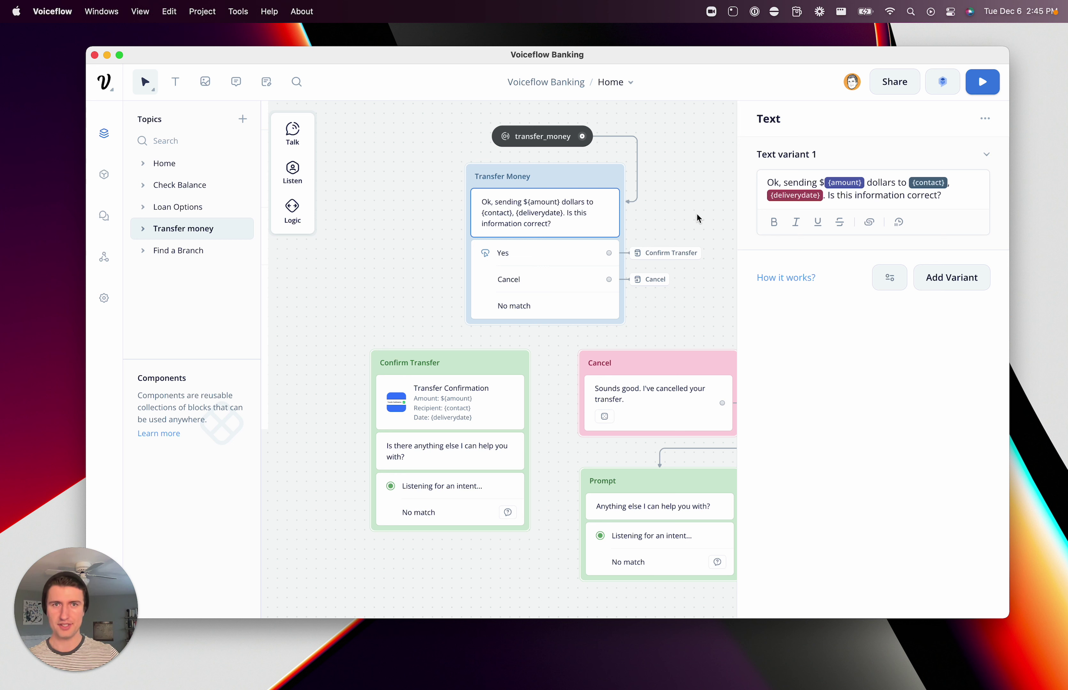
Close the Transfer Money text editor and return to the Home topic
{"action": "left_click", "coordinate": [104, 134]}
{"action": "left_click", "coordinate": [149, 85]}
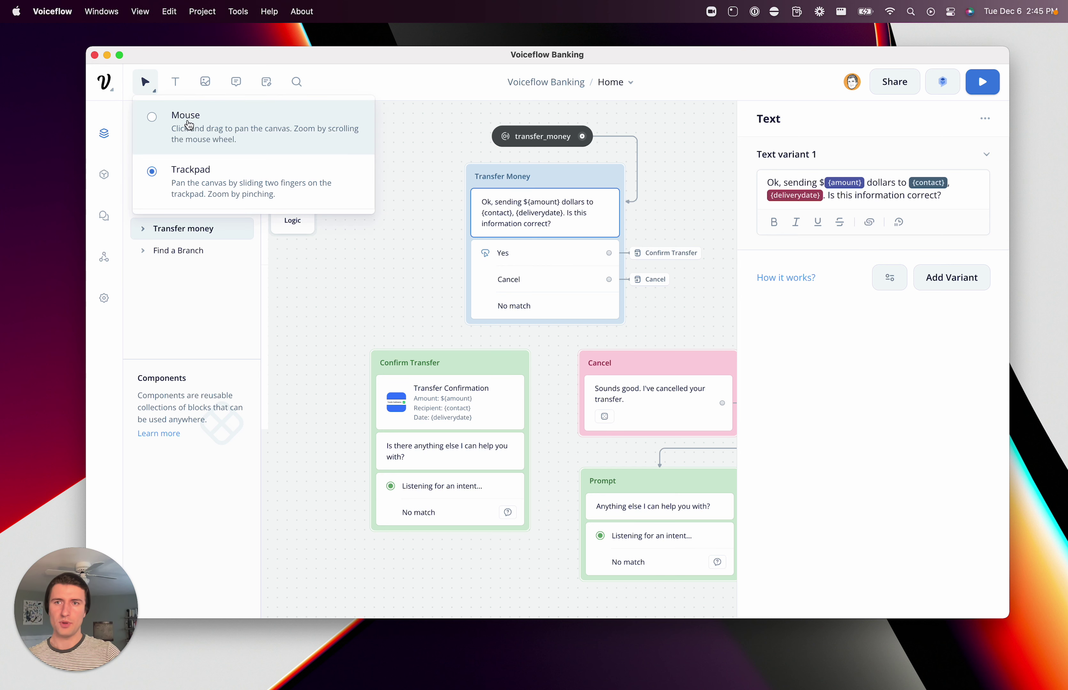
{"action": "left_click", "coordinate": [103, 142]}
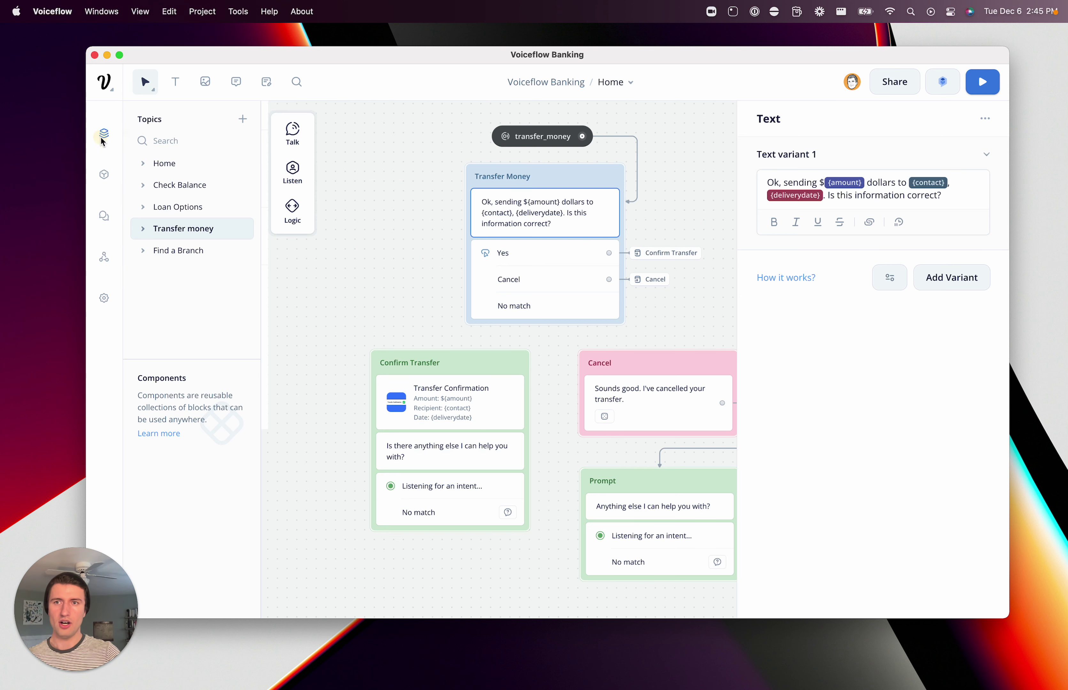
{"action": "left_click", "coordinate": [691, 216]}
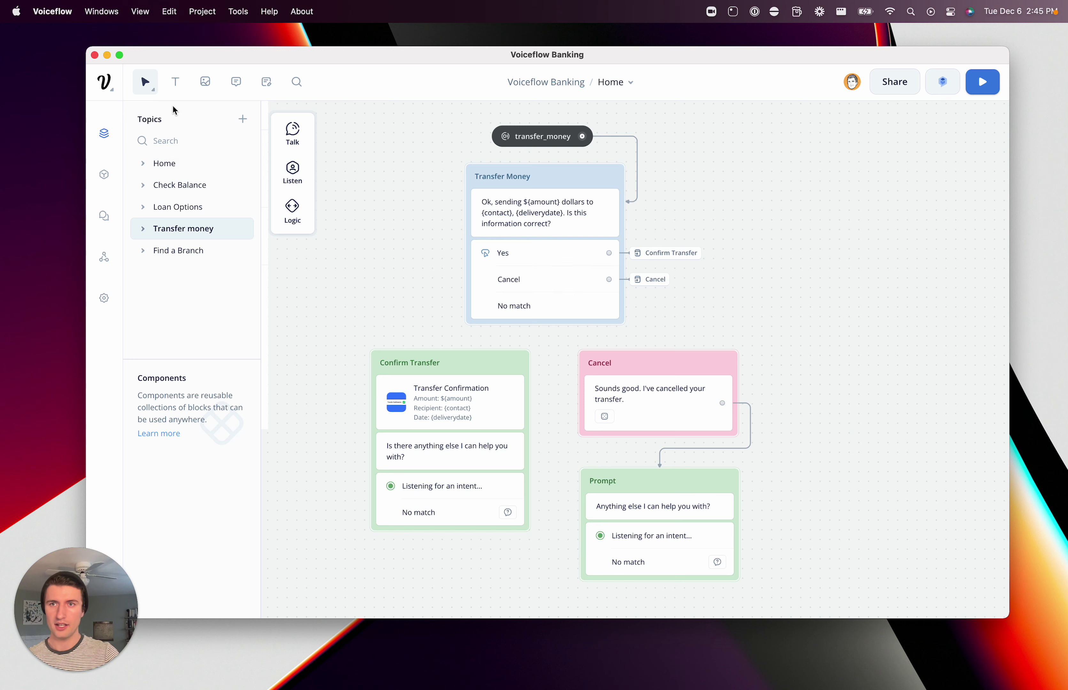
{"action": "left_click", "coordinate": [189, 164]}
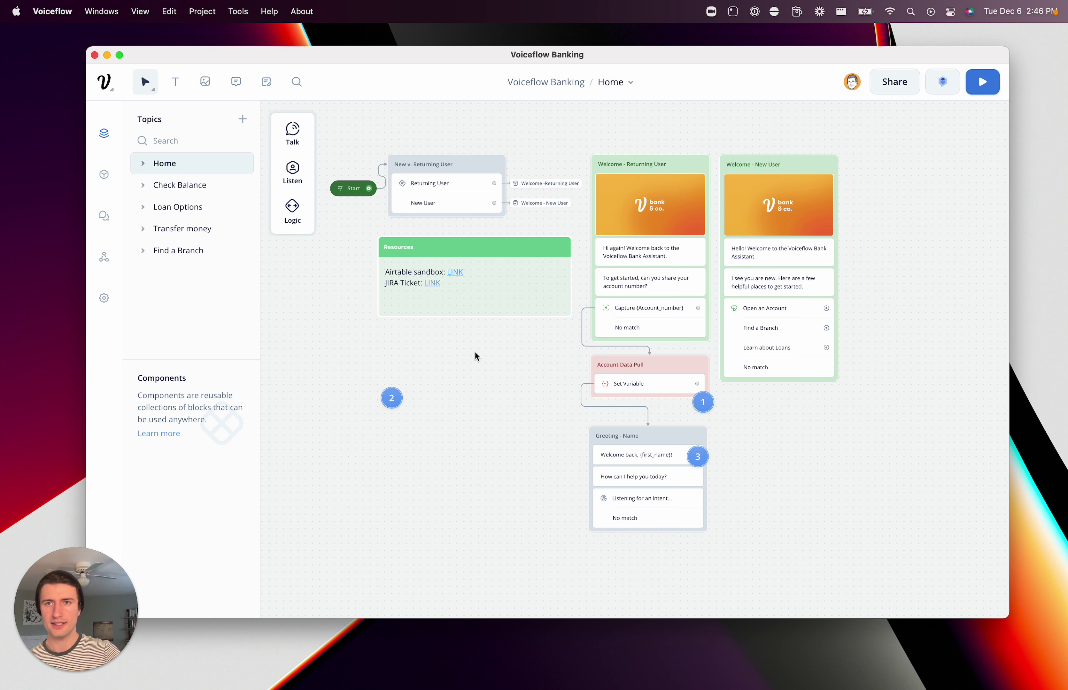
Enter commenting mode and start a comment on the button choices of the Welcome - New User block
{"action": "key", "text": "c"}
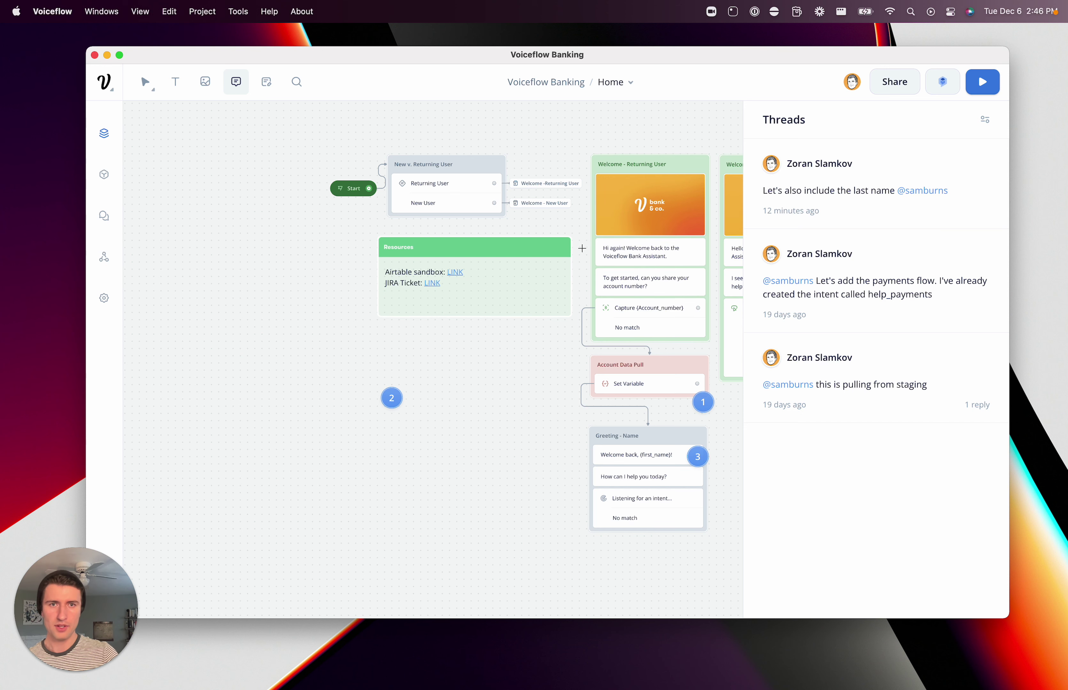
{"action": "scroll", "coordinate": [641, 221], "scroll_direction": "right", "scroll_amount": 5}
{"action": "scroll", "coordinate": [641, 221], "scroll_direction": "down", "scroll_amount": 2}
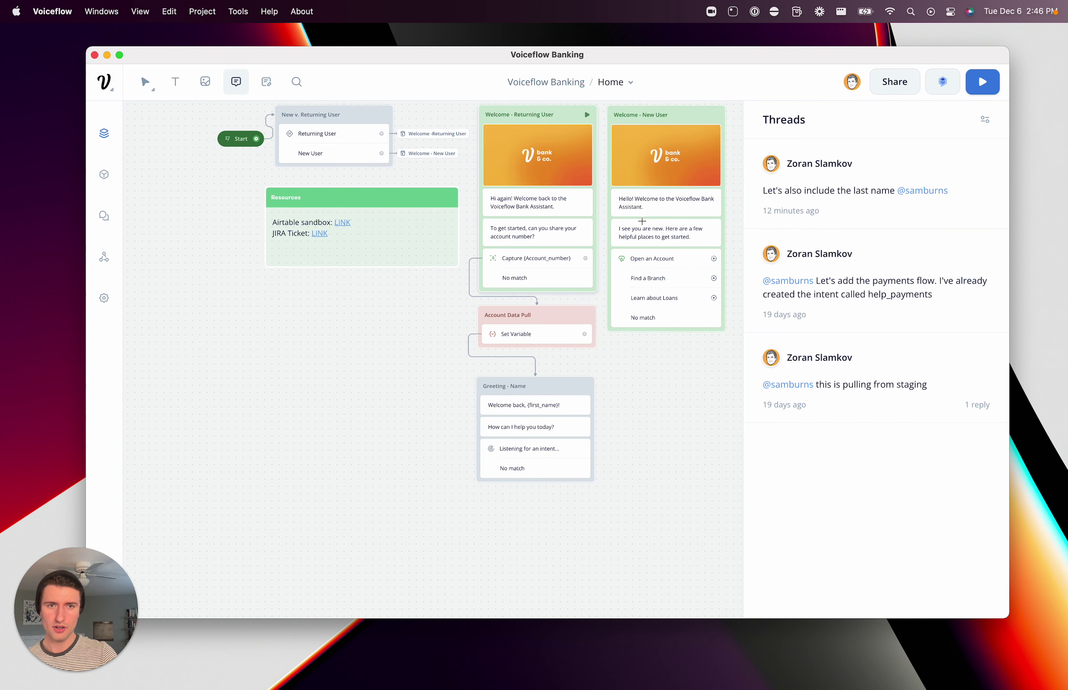
{"action": "scroll", "coordinate": [585, 353], "scroll_direction": "up", "scroll_amount": 5}
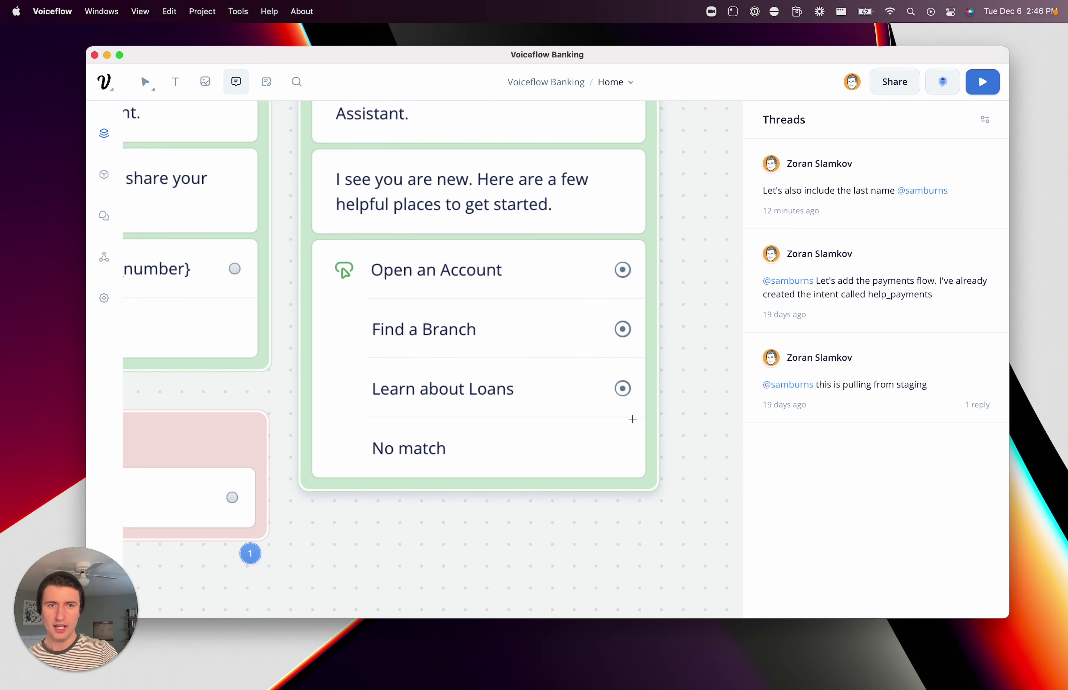
{"action": "right_click", "coordinate": [611, 414]}
{"action": "key", "text": "c"}
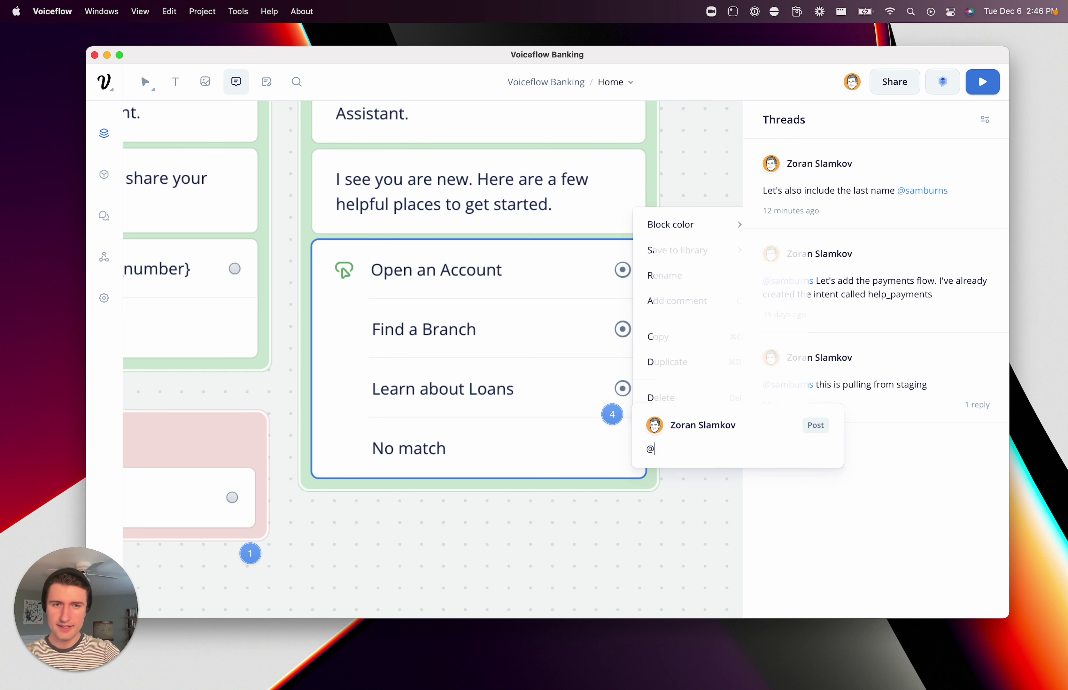
Mention the teammate and post the comment "lets add a fourth button for Contact Us"
{"action": "type", "text": "@sam"}
{"action": "key", "text": "Return"}
{"action": "type", "text": "lets add "}
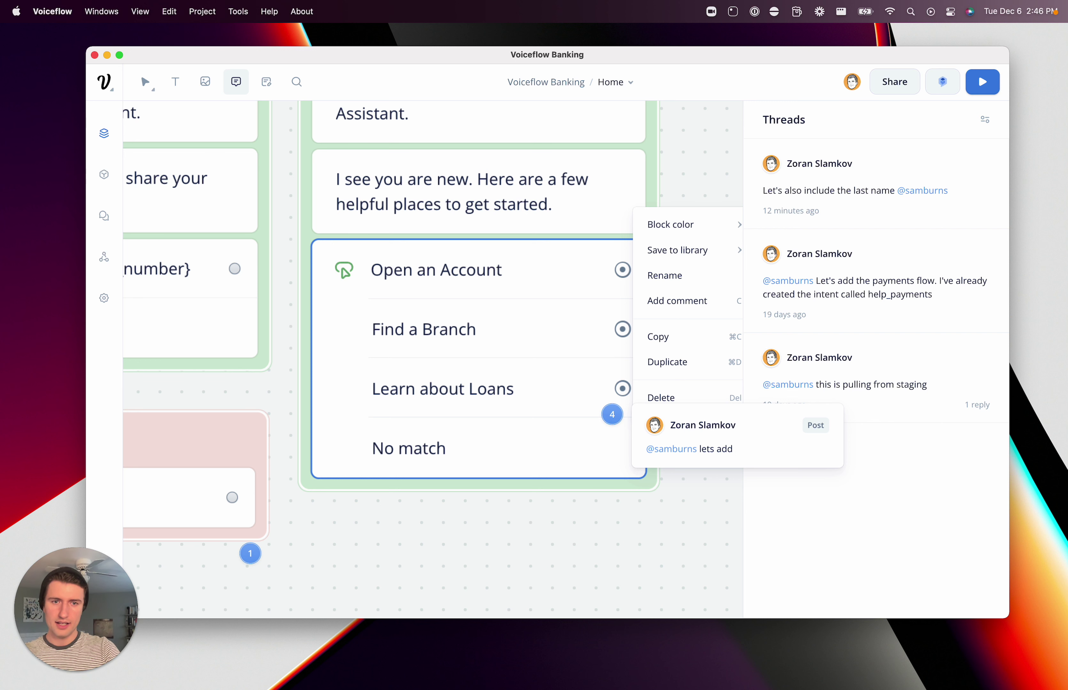
{"action": "type", "text": "a fourth nb"}
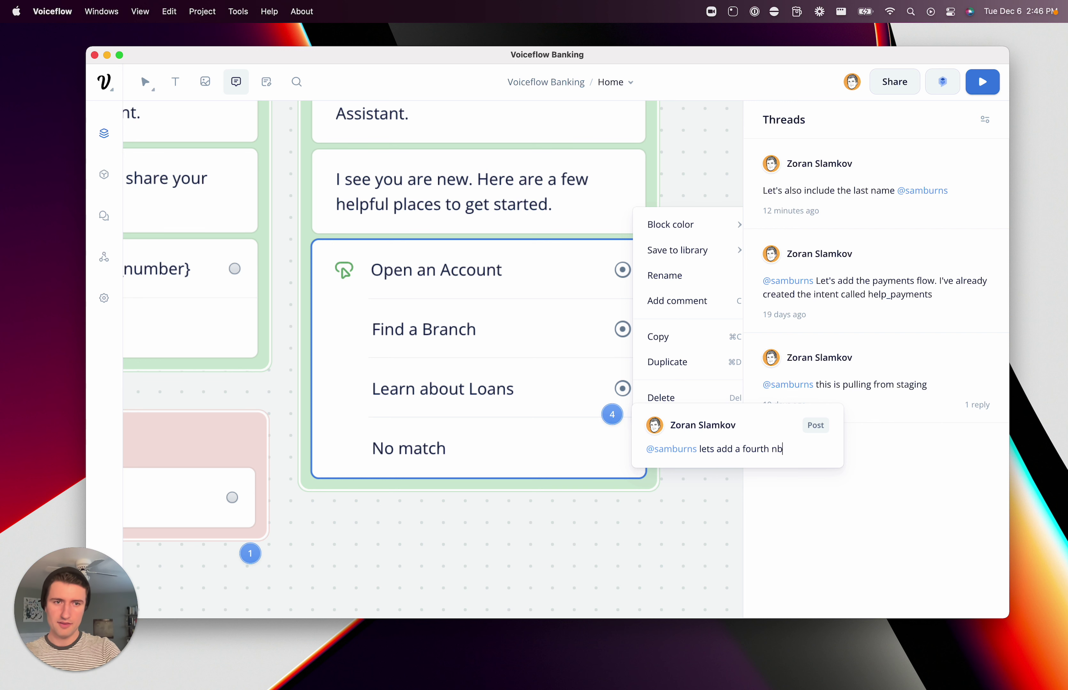
{"action": "key", "text": "BackSpace"}
{"action": "key", "text": "BackSpace"}
{"action": "type", "text": "butto"}
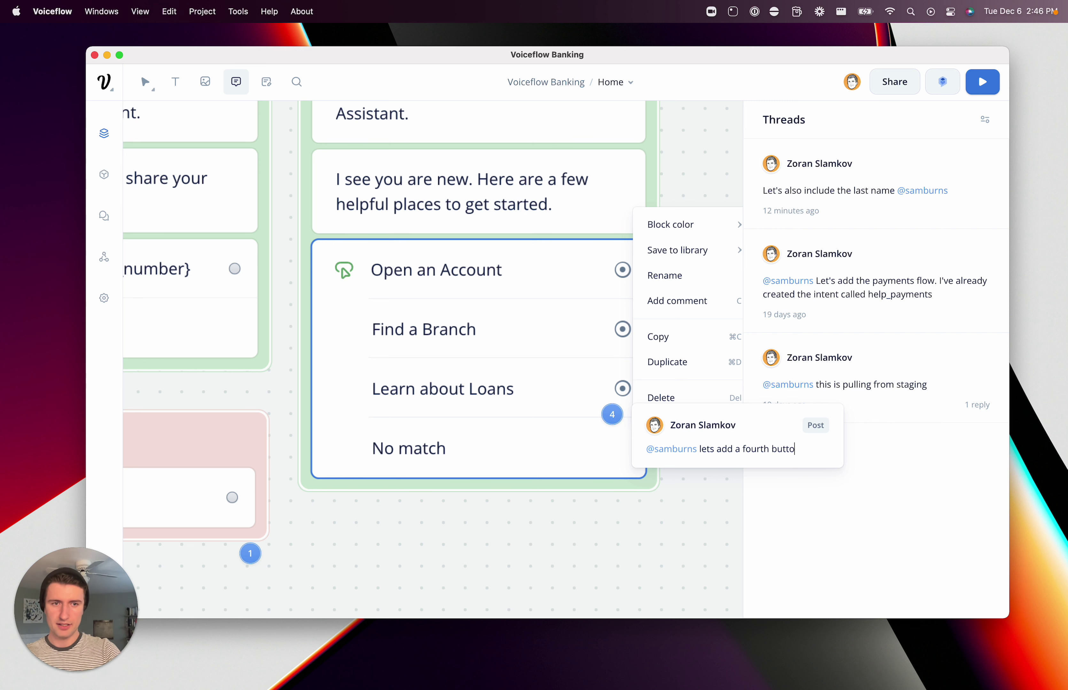
{"action": "type", "text": "n for "}
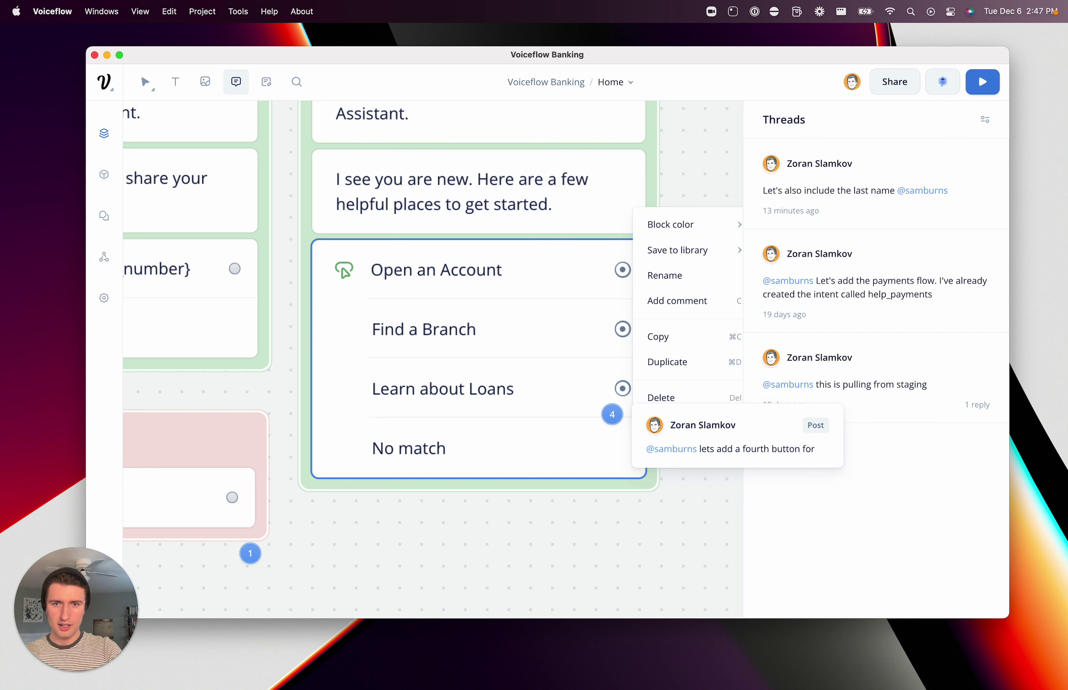
{"action": "type", "text": "Contact Us"}
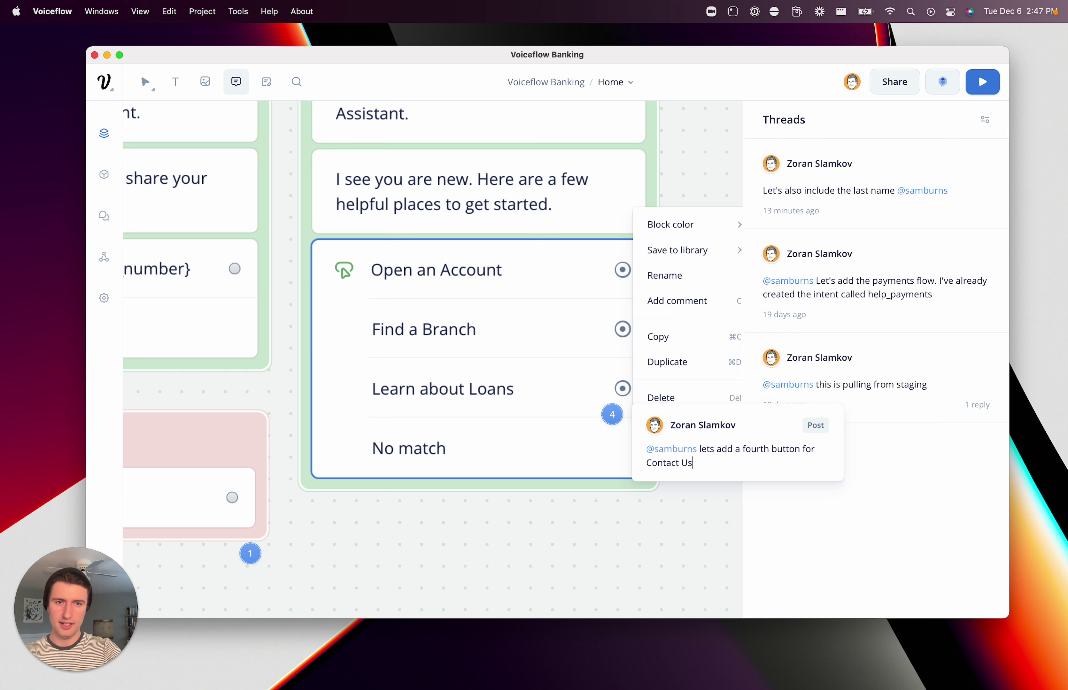
{"action": "key", "text": "shift+Return"}
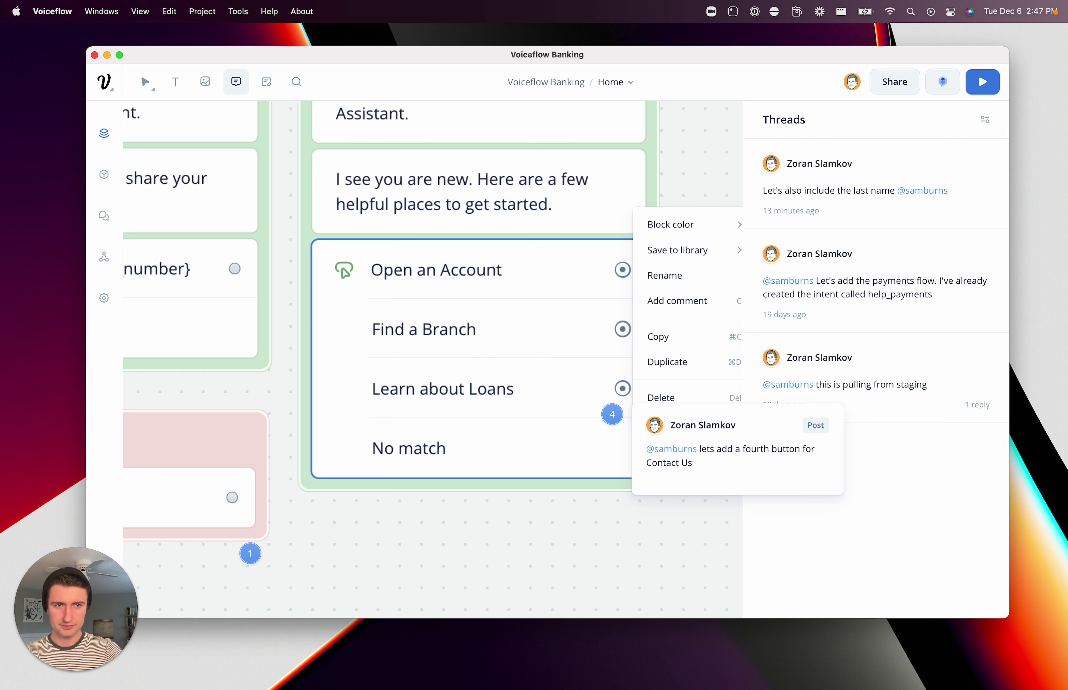
{"action": "left_click", "coordinate": [816, 425]}
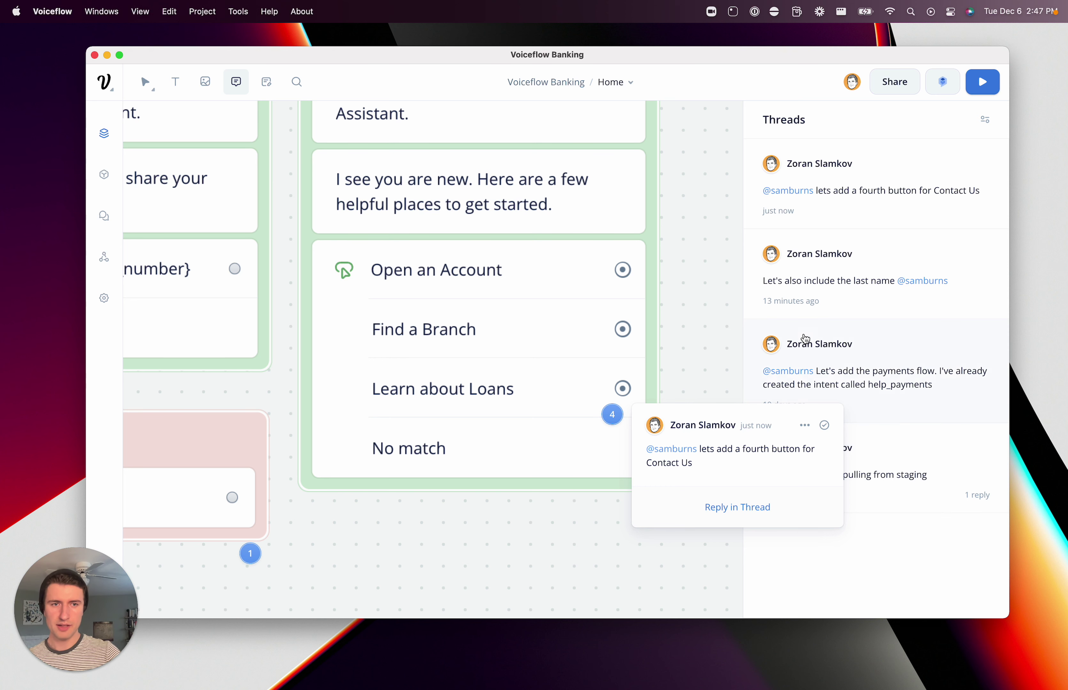
Leave commenting mode and return to the Home topic's design canvas
{"action": "scroll", "coordinate": [707, 337], "scroll_direction": "right", "scroll_amount": 3}
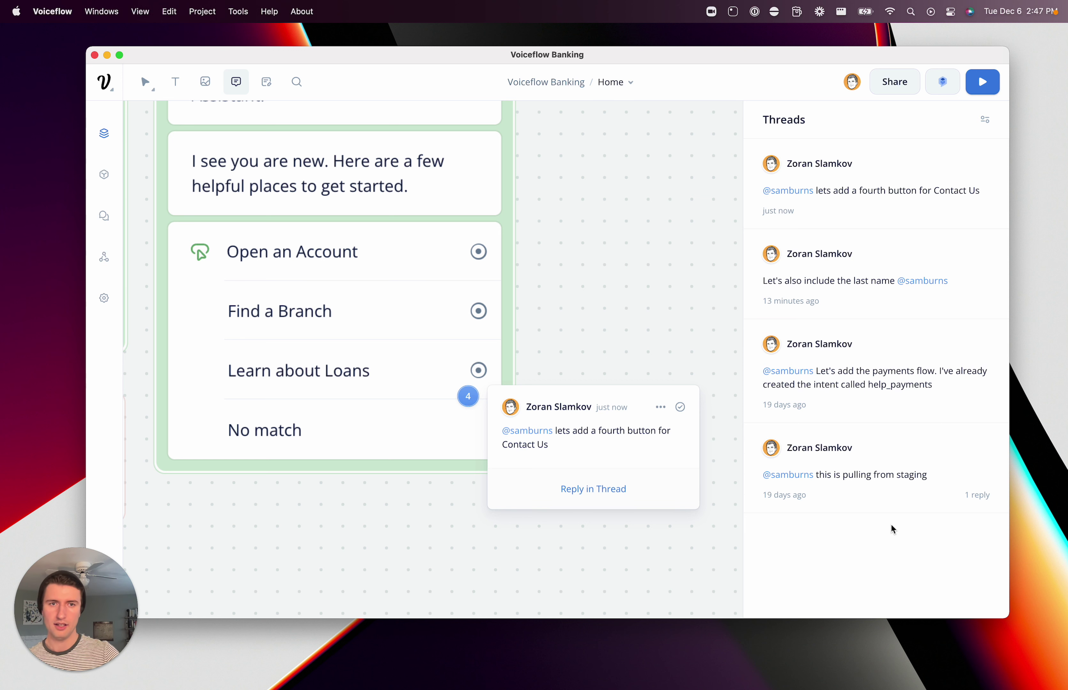
{"action": "scroll", "coordinate": [685, 338], "scroll_direction": "down", "scroll_amount": 5}
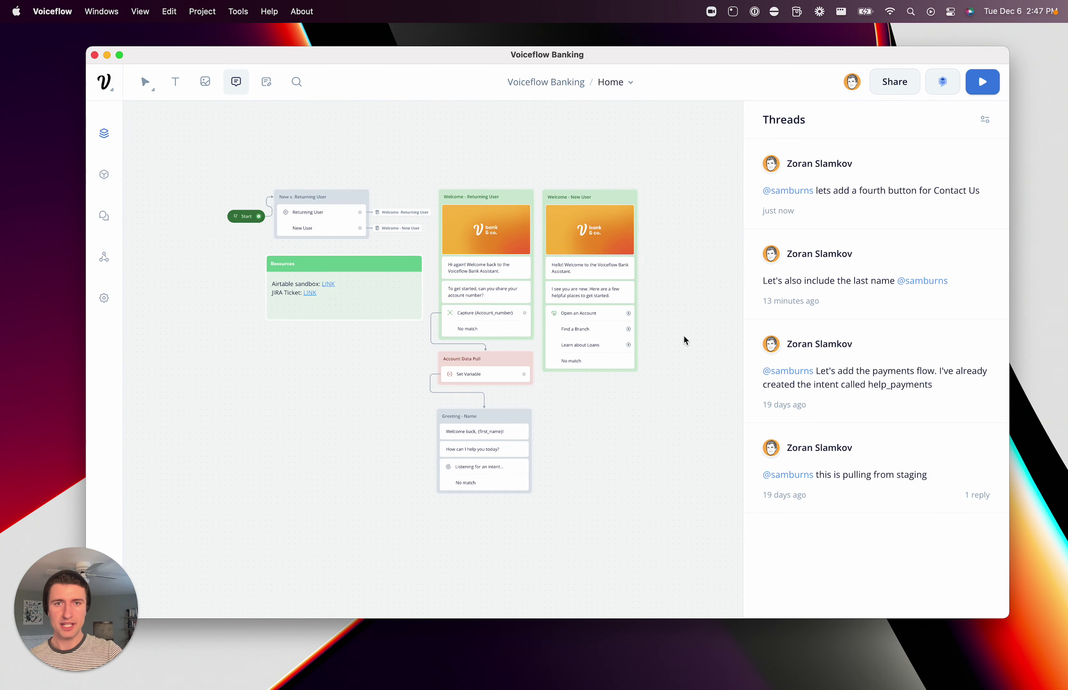
{"action": "scroll", "coordinate": [685, 340], "scroll_direction": "down", "scroll_amount": 2}
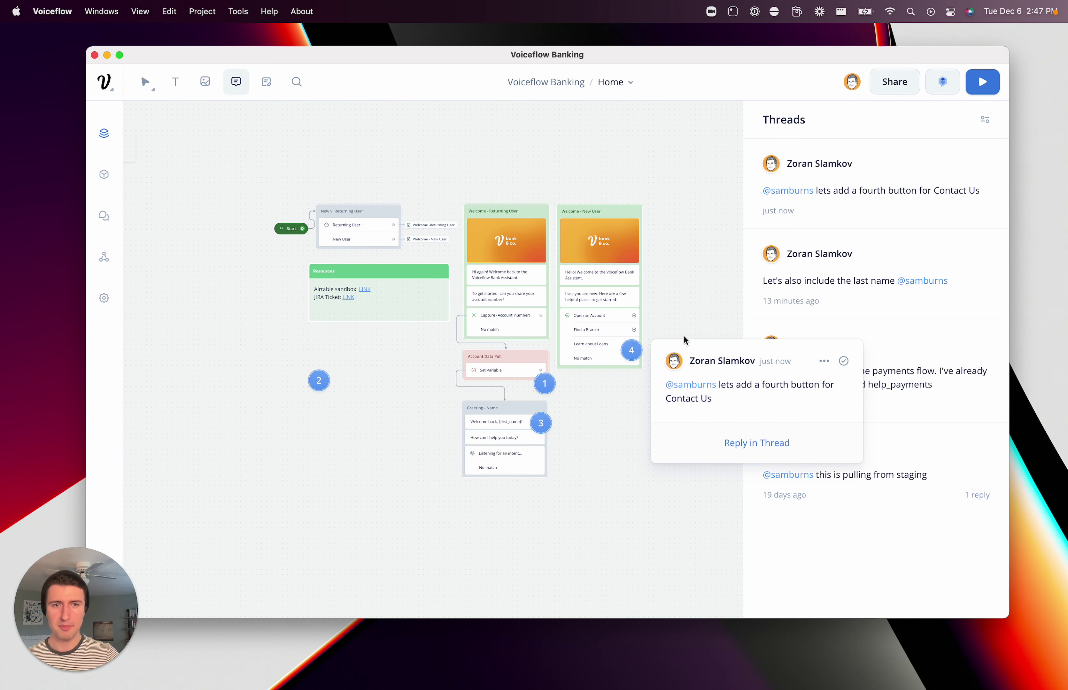
{"action": "left_click", "coordinate": [144, 82]}
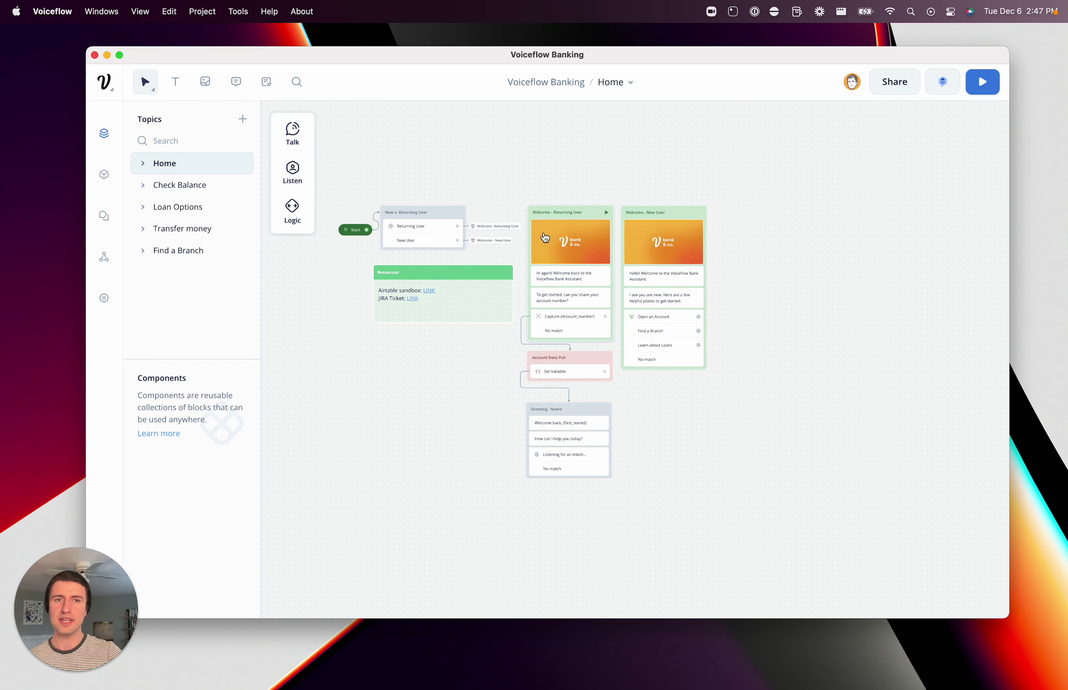
{"action": "scroll", "coordinate": [498, 372], "scroll_direction": "up", "scroll_amount": 3}
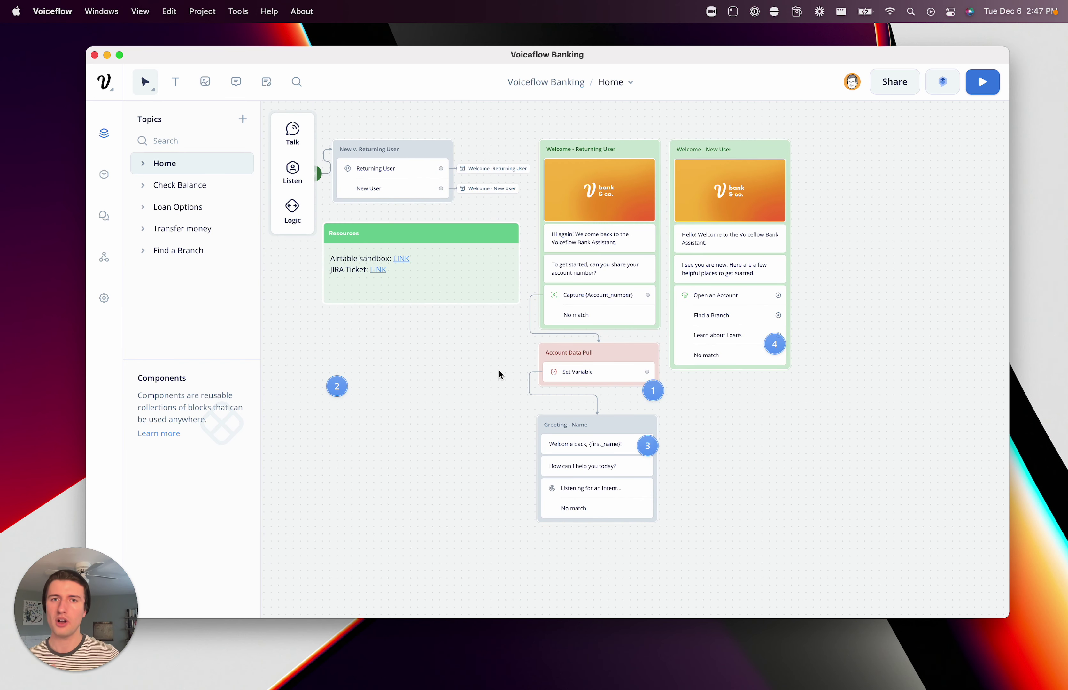